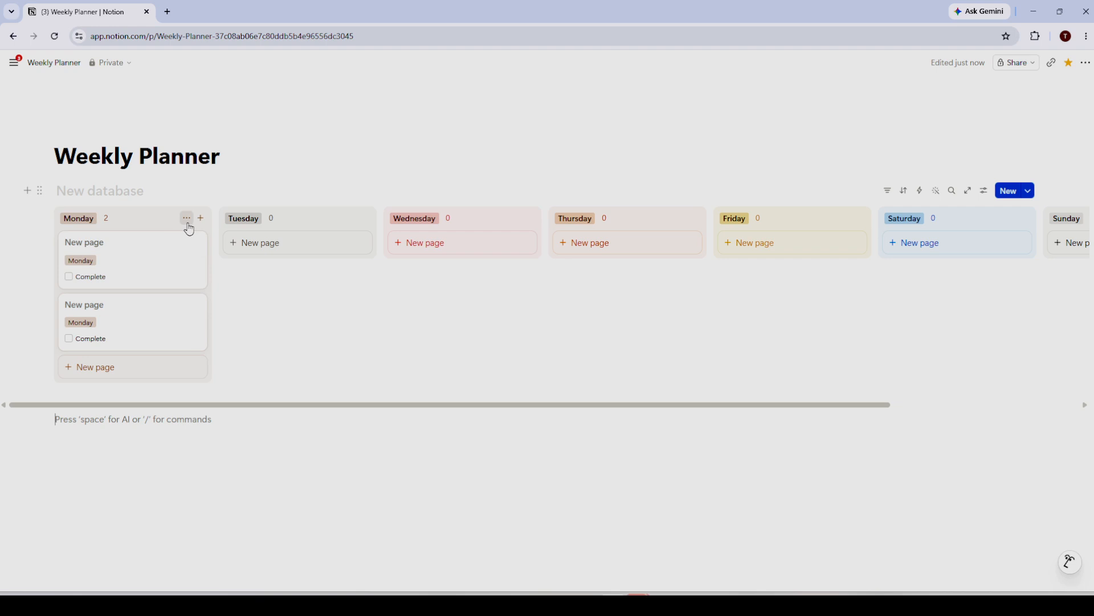
# Examine the Monday group's options and the board's layout and grouping settings without changing them.
pyautogui.click(188, 225)
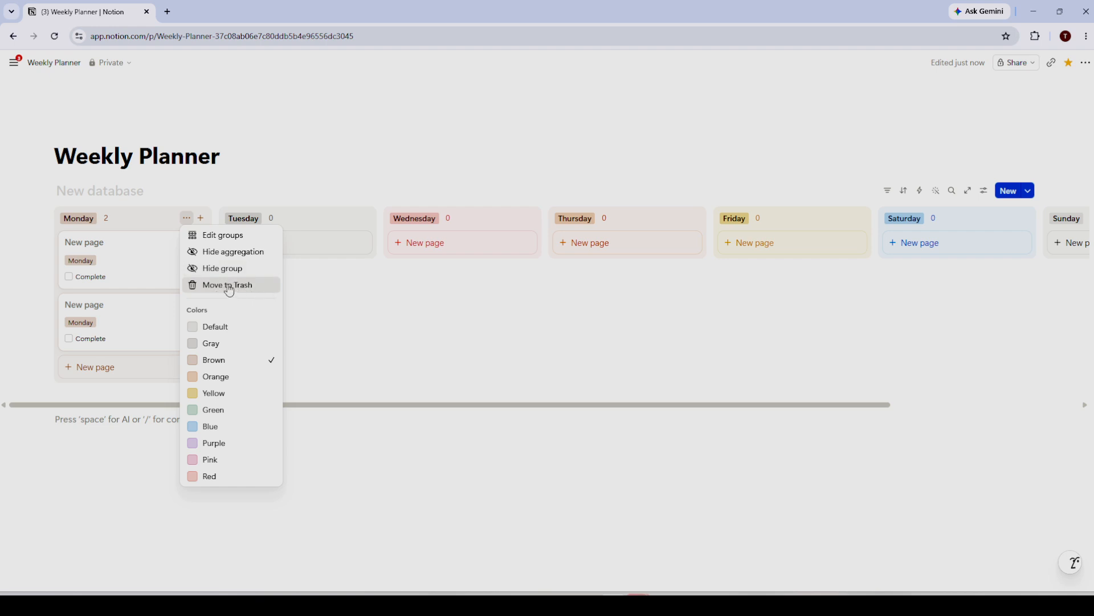
pyautogui.click(421, 457)
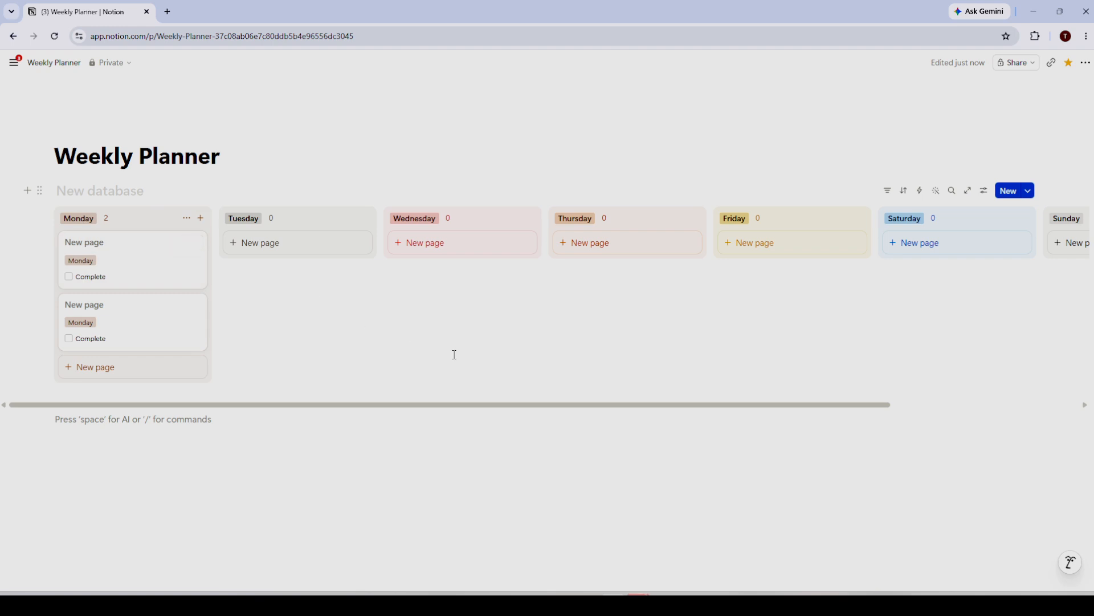
pyautogui.click(984, 194)
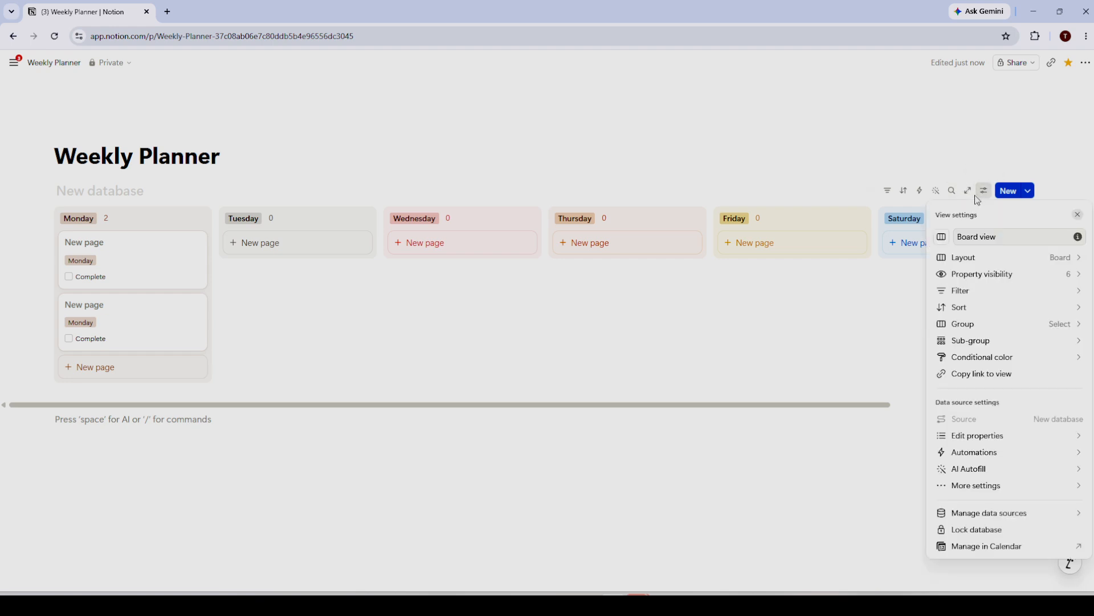
pyautogui.click(966, 257)
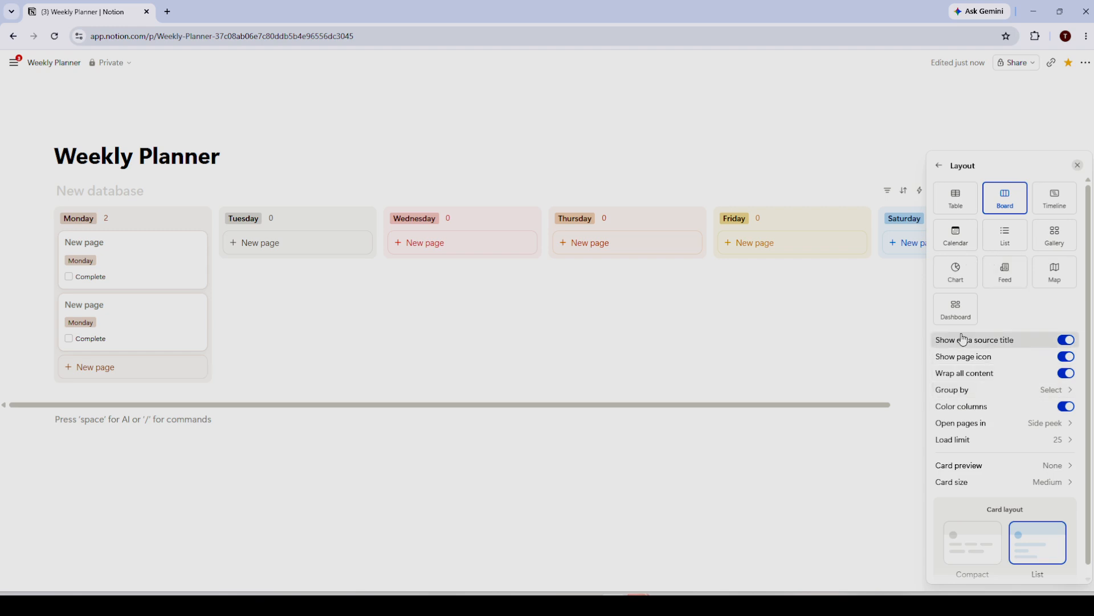
pyautogui.click(1009, 391)
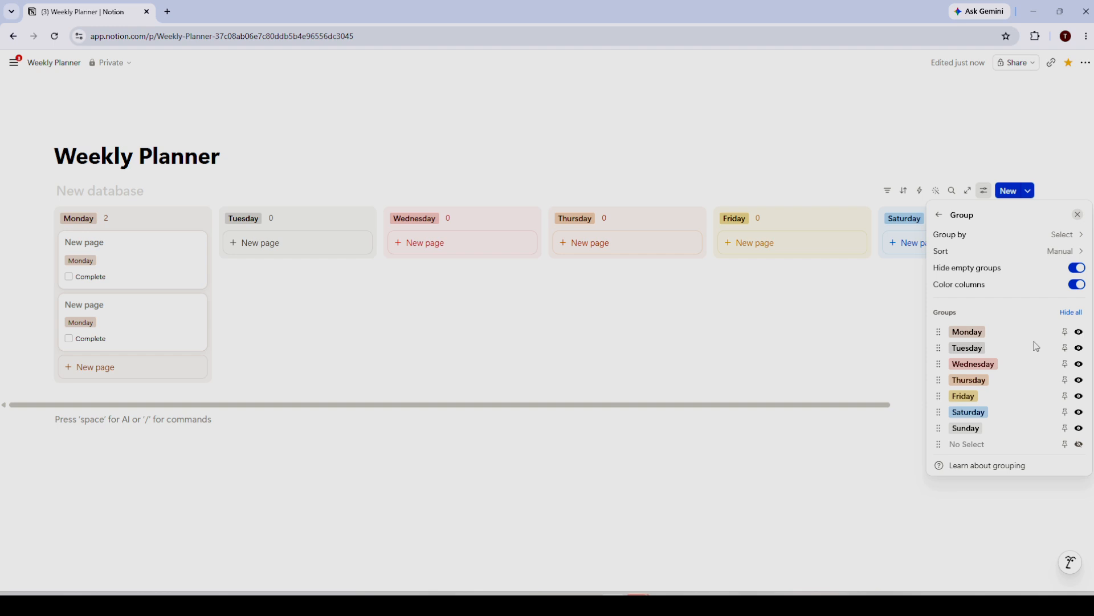
pyautogui.click(770, 476)
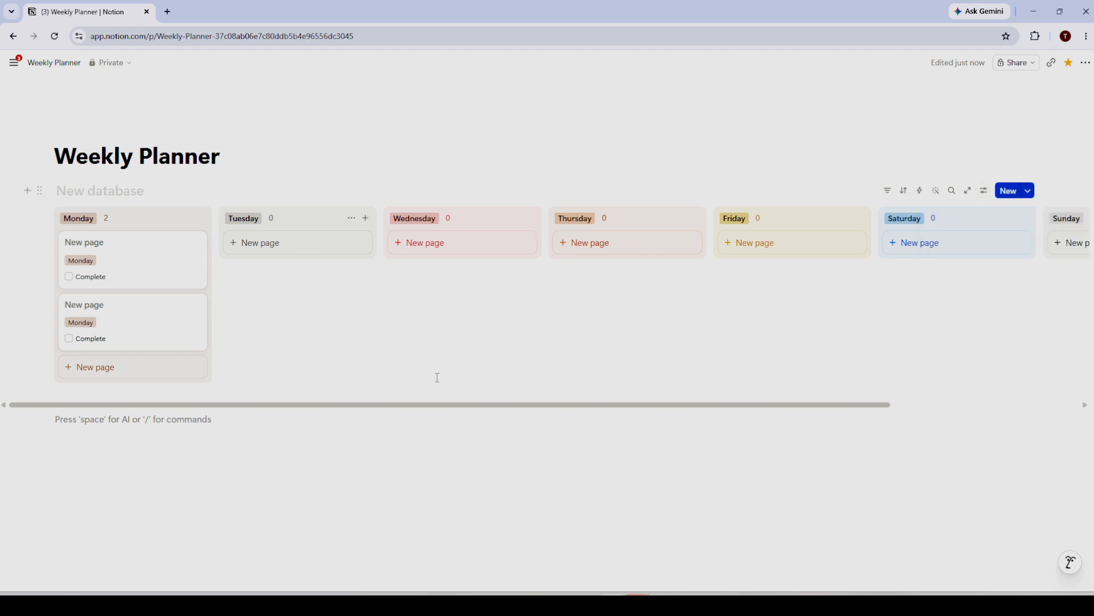
pyautogui.moveTo(437, 409); pyautogui.dragTo(303, 393)
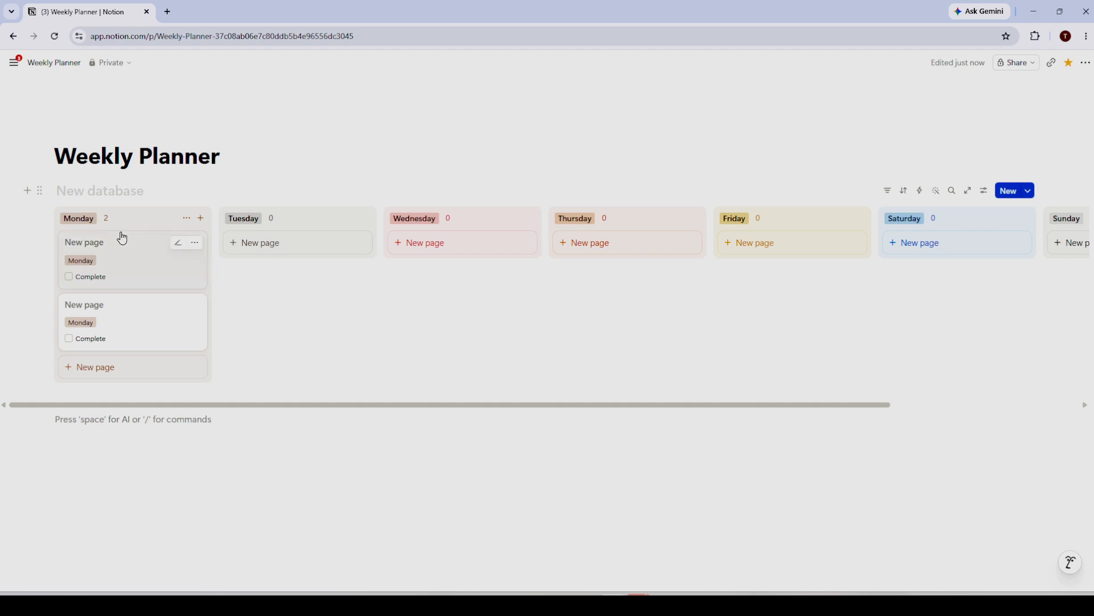
# Open the first Monday card and create a "work" option in its Tags property.
pyautogui.click(103, 268)
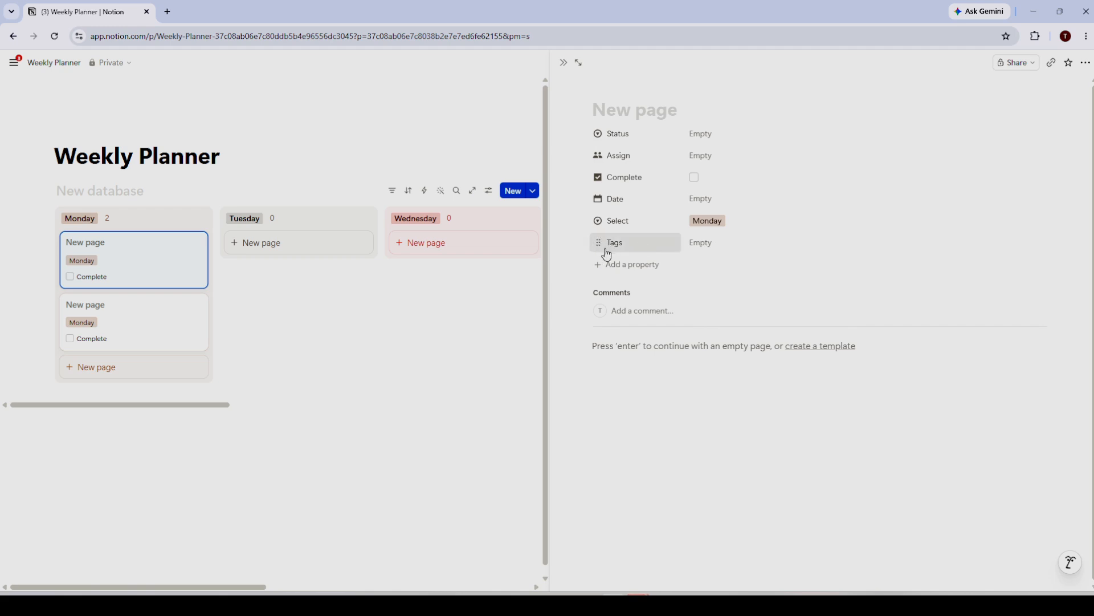
pyautogui.click(712, 251)
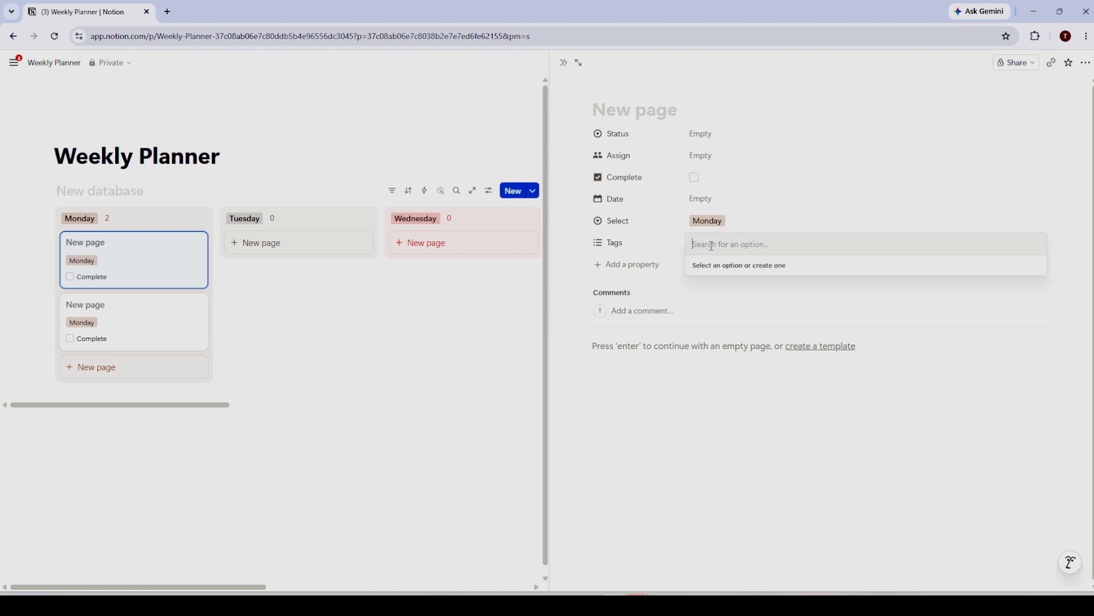
pyautogui.write('work')
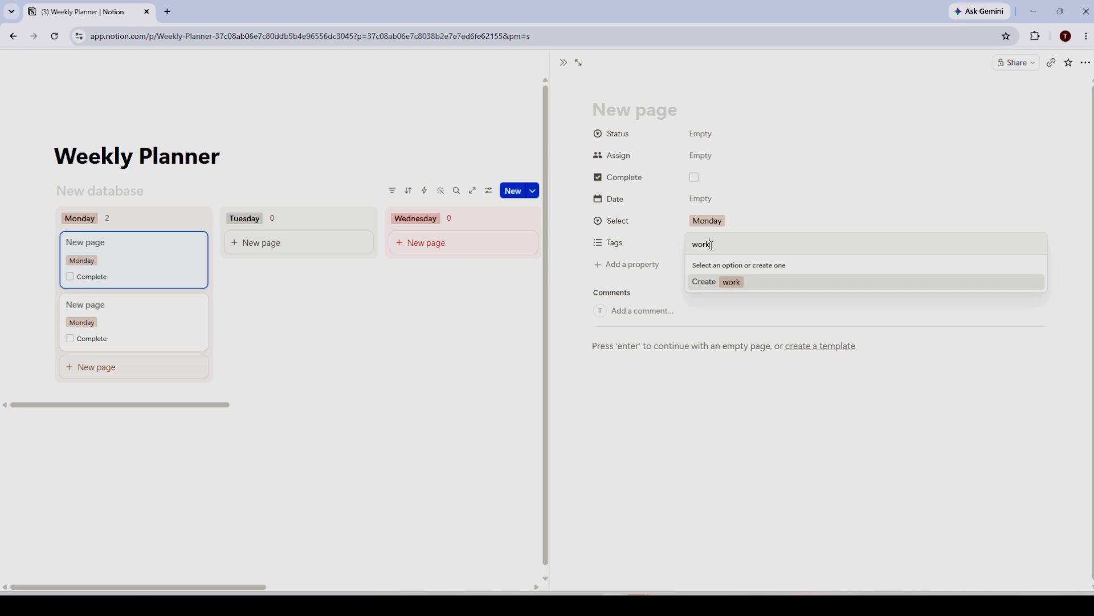
pyautogui.press('Return')
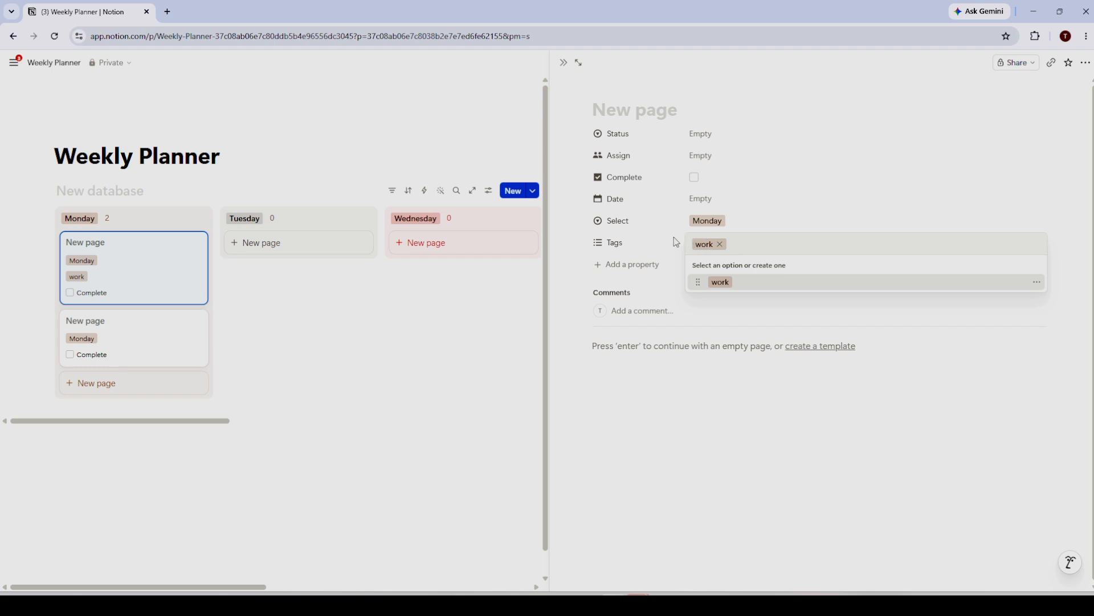
pyautogui.click(616, 274)
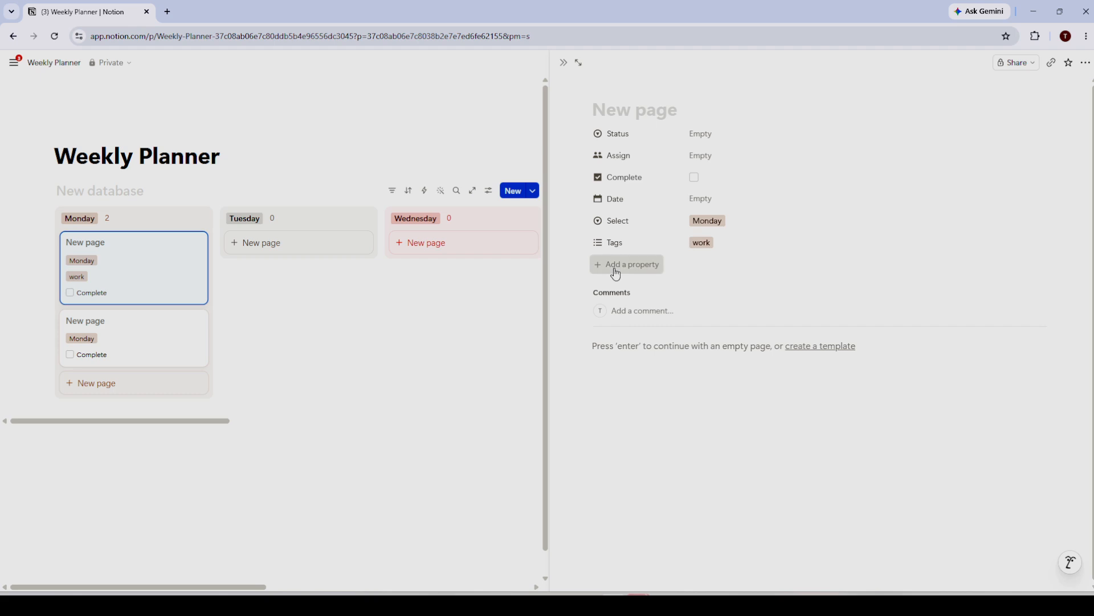
# Add a new Checkbox property to the open page, keeping its default name.
pyautogui.click(616, 275)
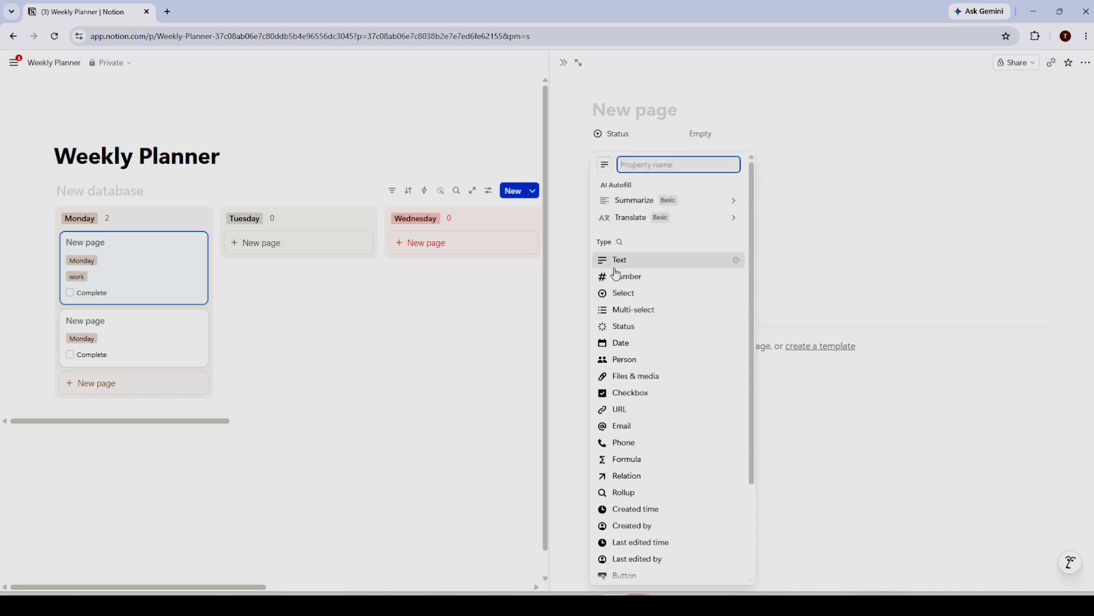
pyautogui.click(639, 393)
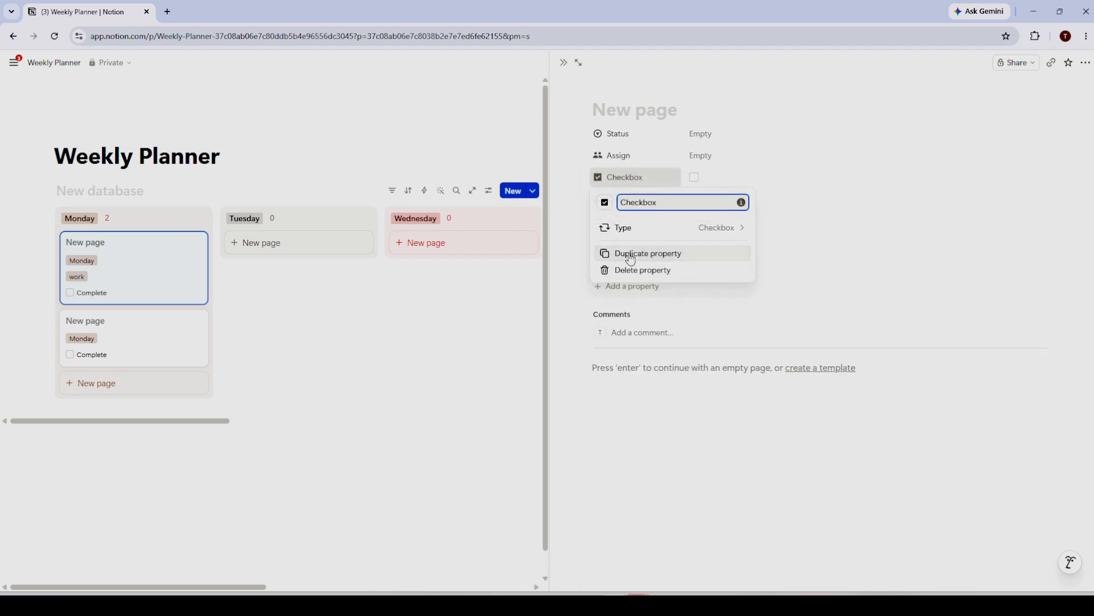
pyautogui.click(859, 278)
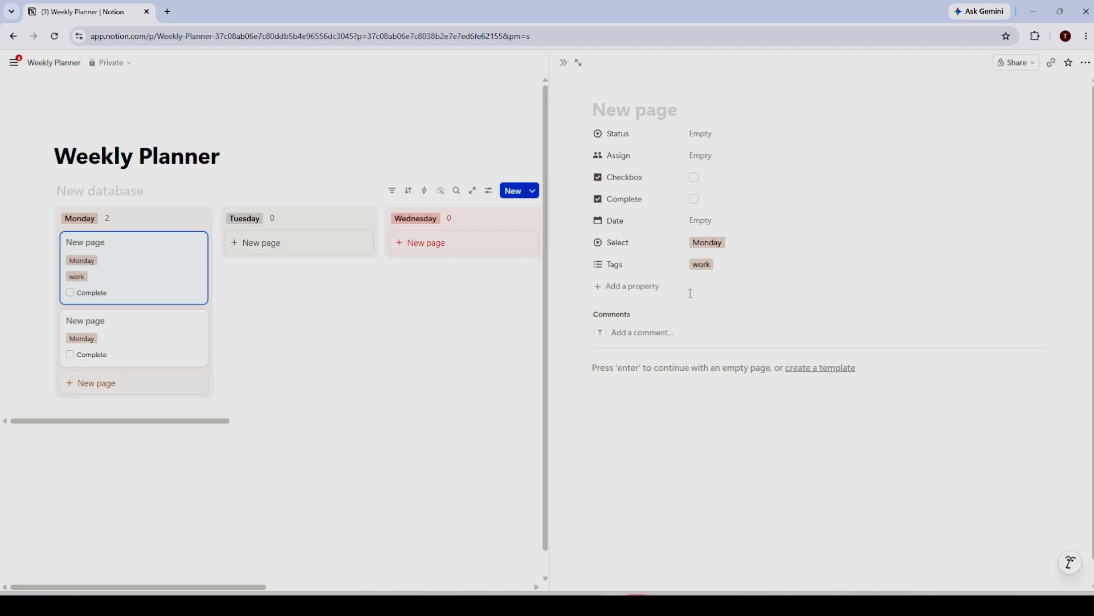
# Tick and untick the page's Complete checkbox and close the page to return to the full board.
pyautogui.click(695, 200)
pyautogui.click(696, 202)
pyautogui.click(469, 443)
pyautogui.click(433, 516)
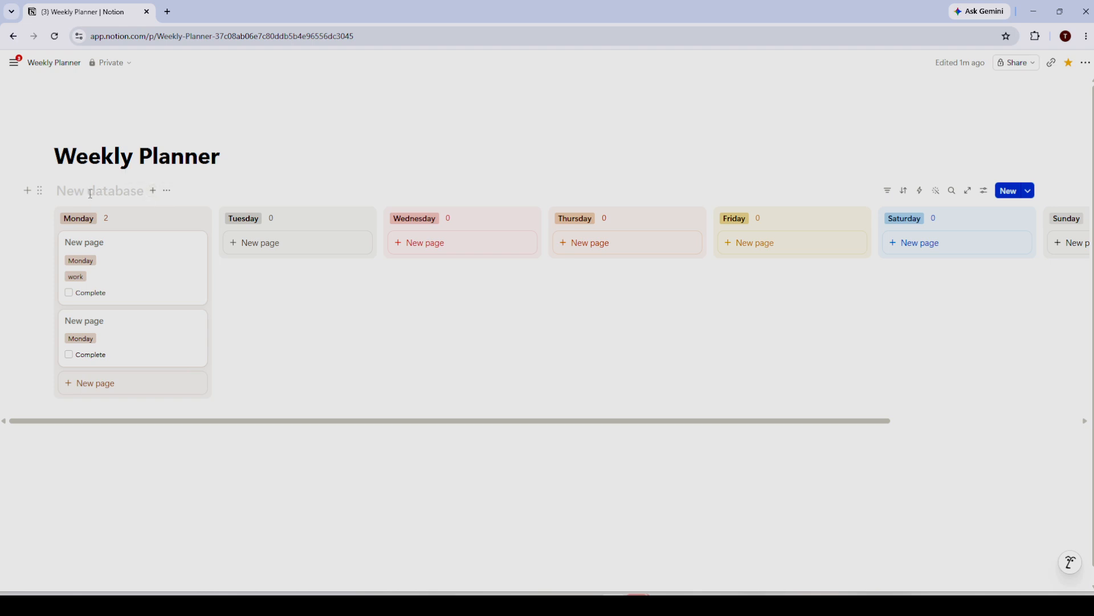
# Add a Calendar view to the planner database and look over its month grid.
pyautogui.click(155, 194)
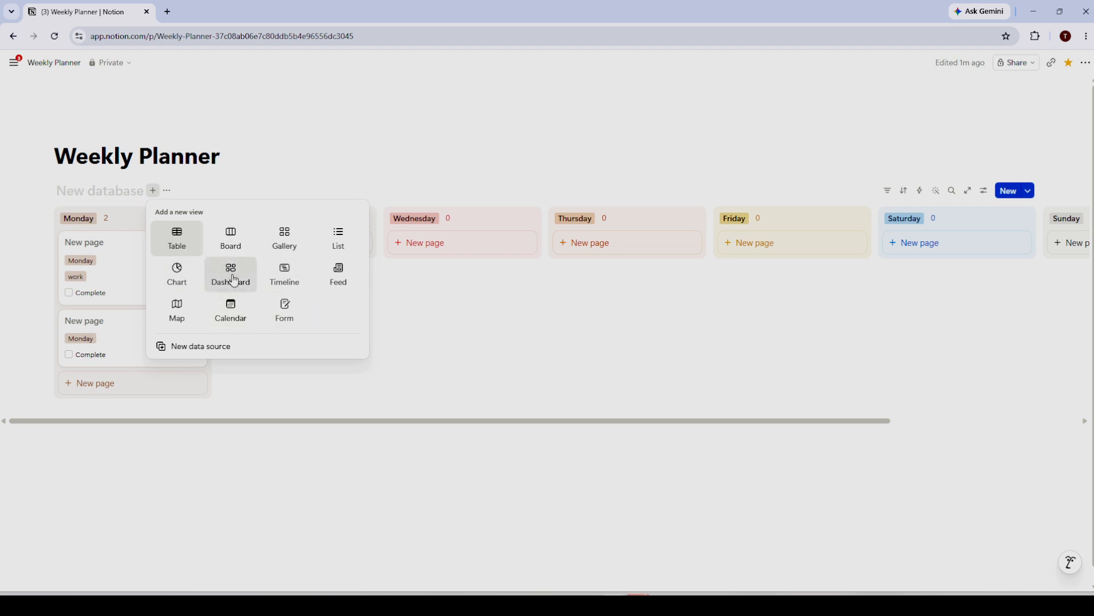
pyautogui.click(230, 323)
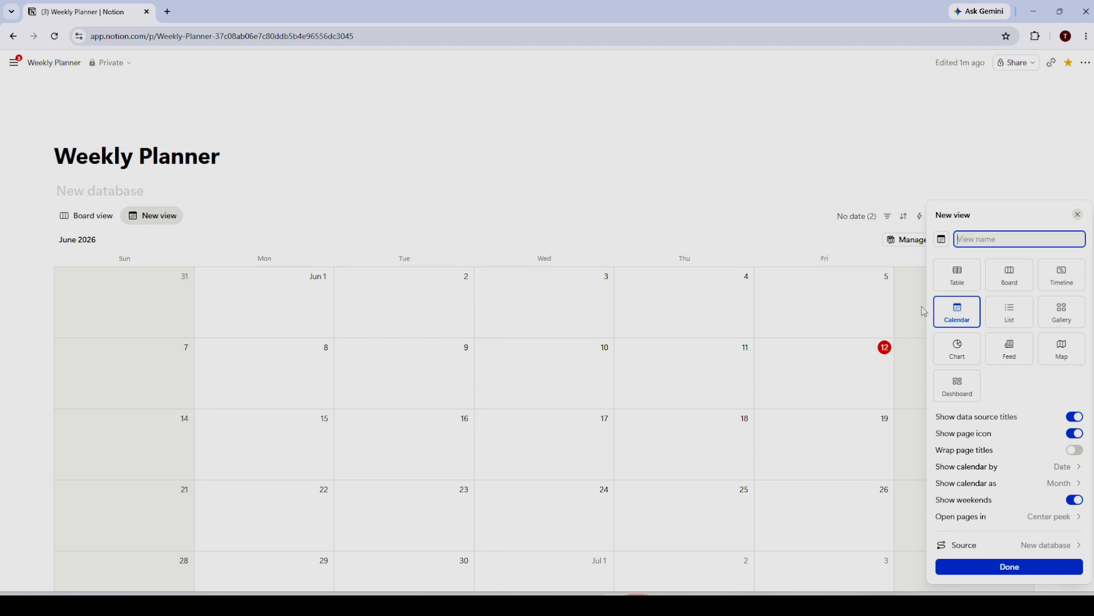
pyautogui.click(730, 216)
pyautogui.scroll(-3, 655, 354)
pyautogui.scroll(-2, 652, 375)
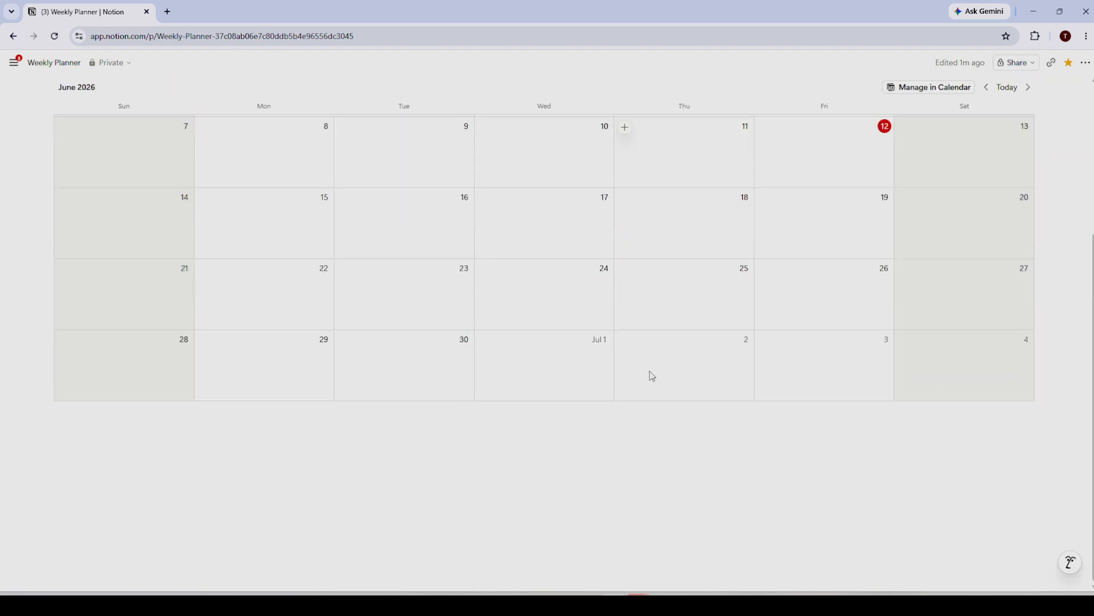
pyautogui.scroll(4, 651, 375)
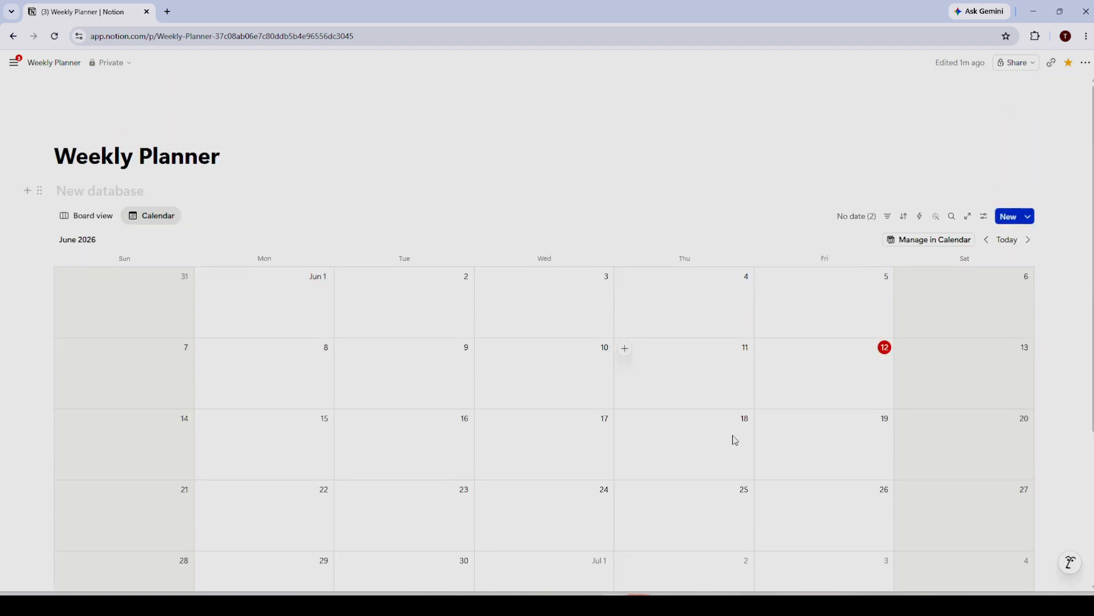
pyautogui.scroll(-1, 718, 406)
pyautogui.scroll(1, 655, 402)
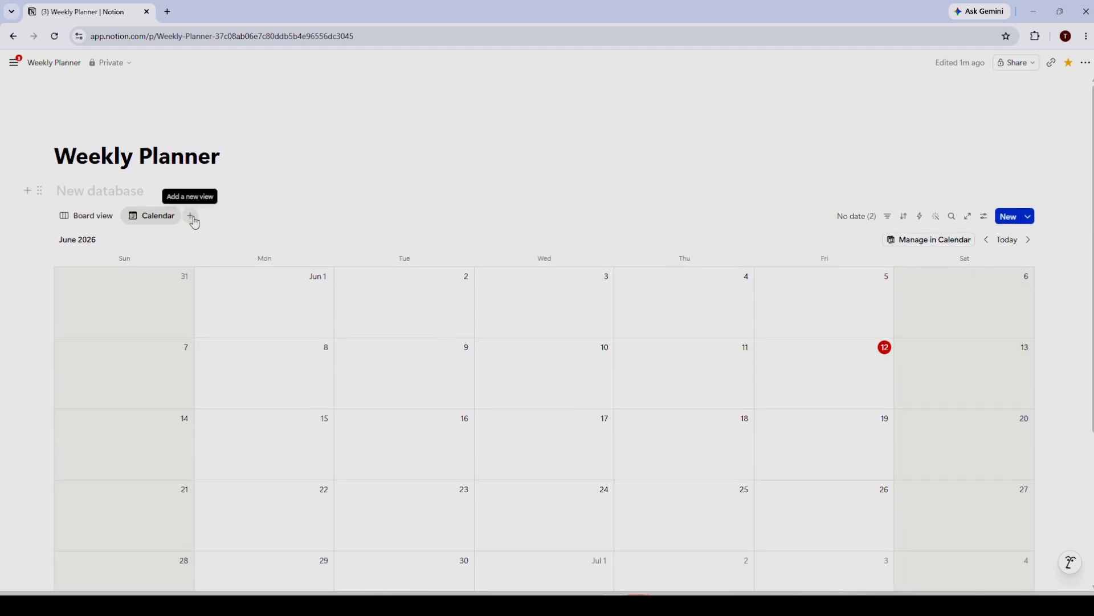
# Add a List view to the planner database with the default settings.
pyautogui.click(193, 218)
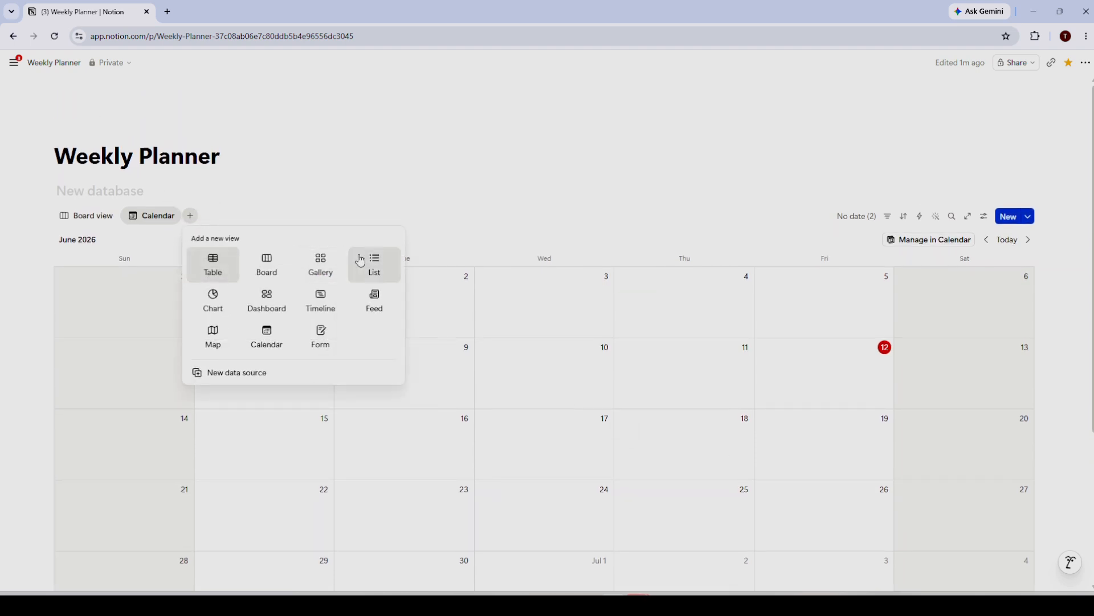
pyautogui.click(376, 267)
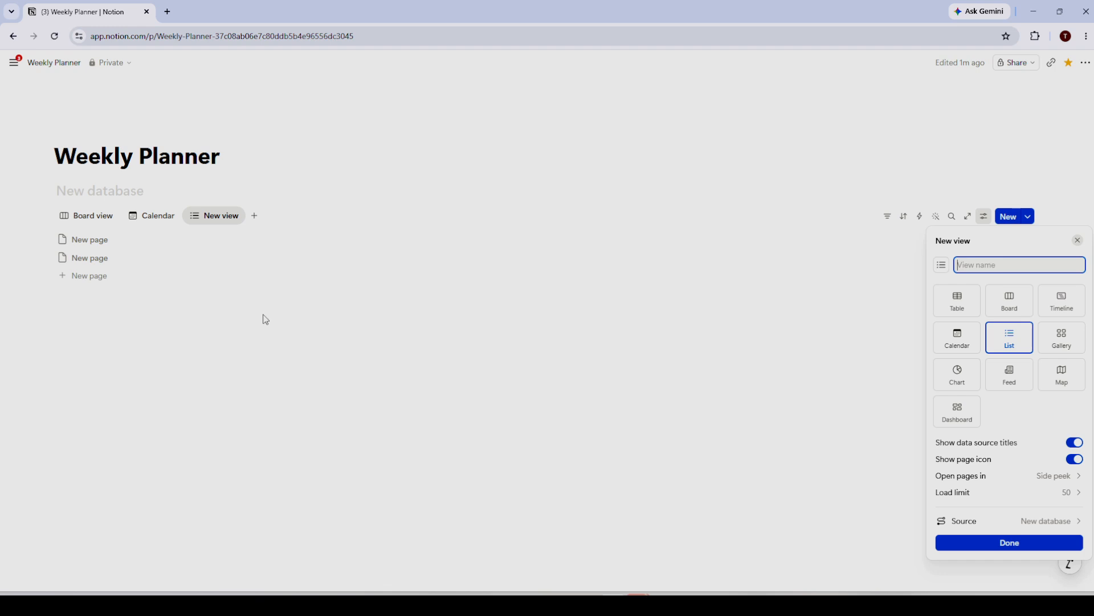
pyautogui.click(498, 407)
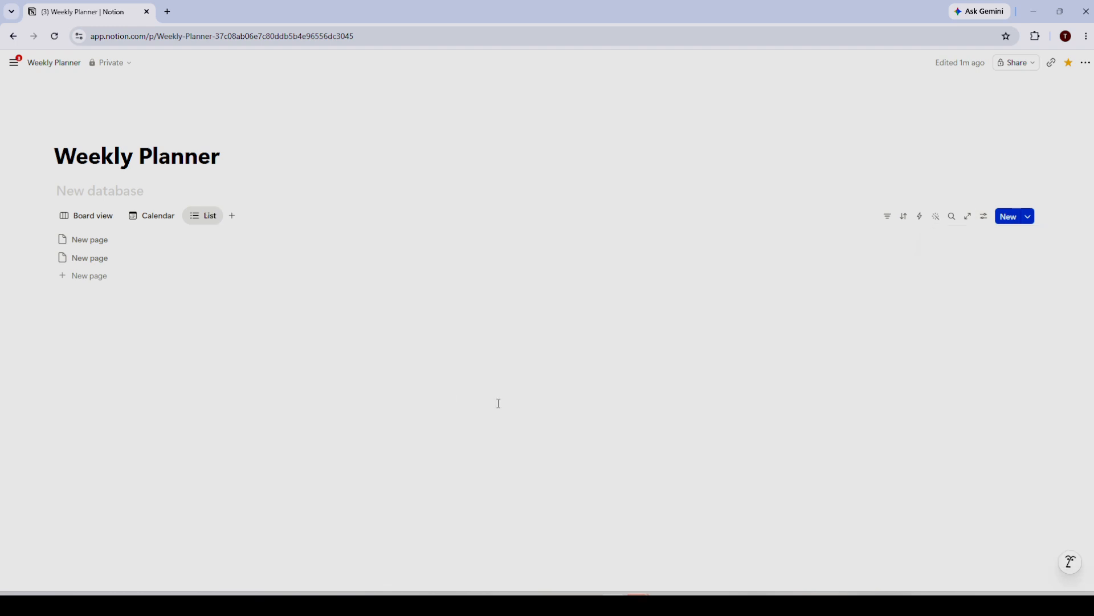
# Compare the Board, Calendar and List views of the database, ending on the Board view.
pyautogui.click(151, 216)
pyautogui.click(93, 222)
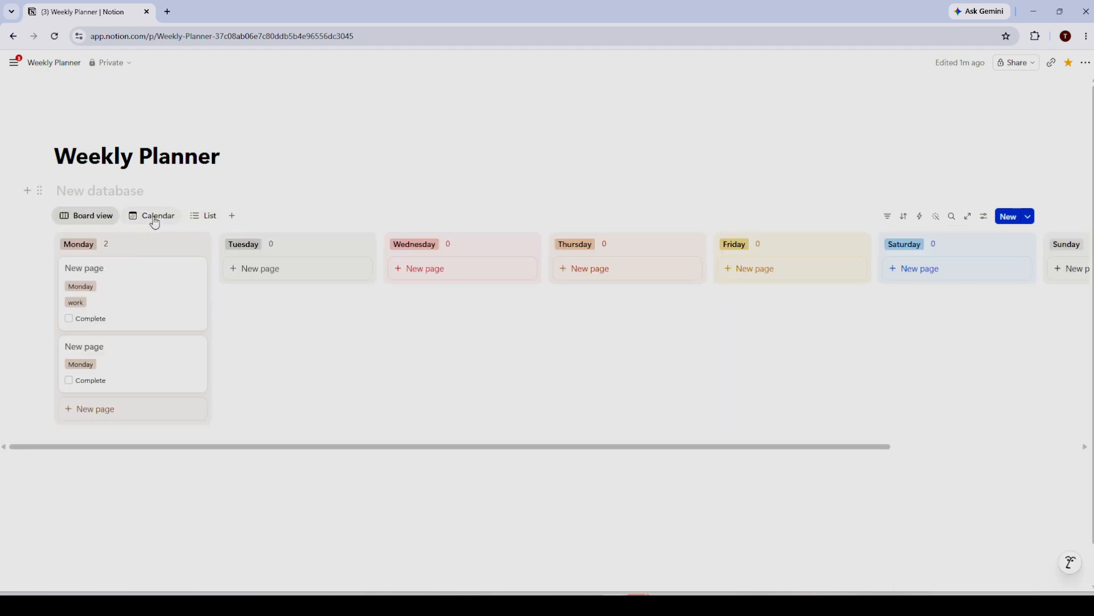
pyautogui.click(159, 217)
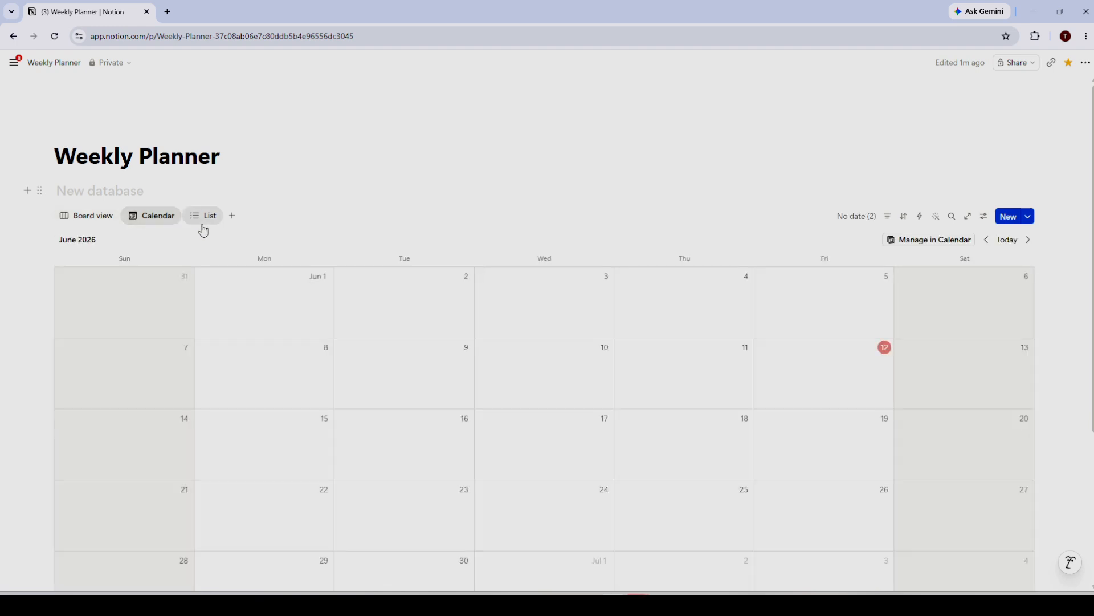
pyautogui.click(203, 223)
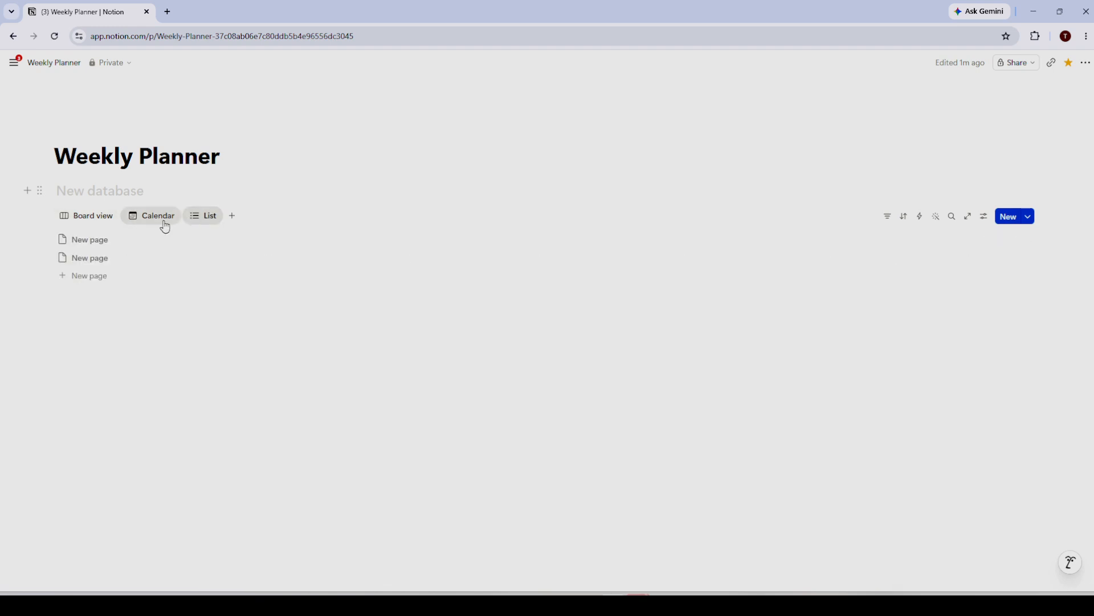
pyautogui.click(146, 218)
pyautogui.click(86, 217)
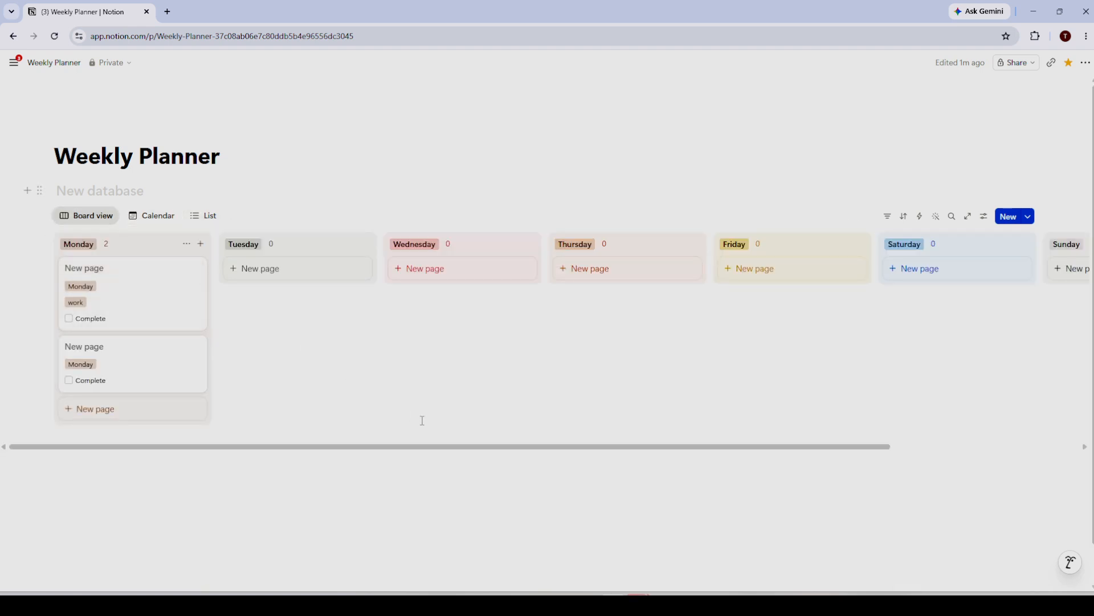